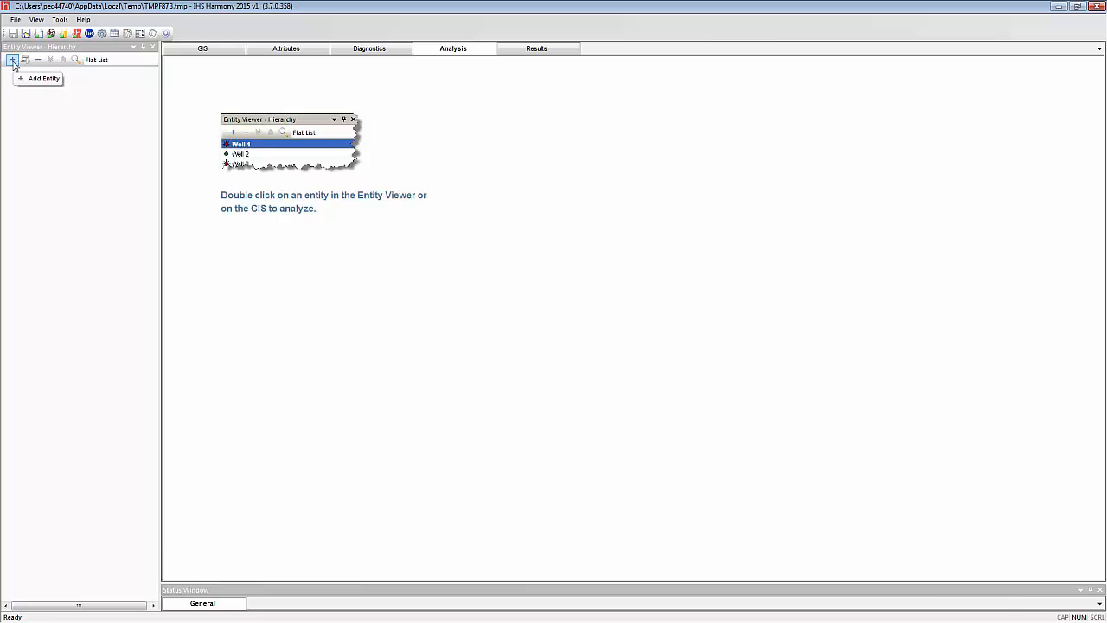
# Add a flowing oil well entity to the hierarchy and open it for analysis
pyautogui.click(12, 61)
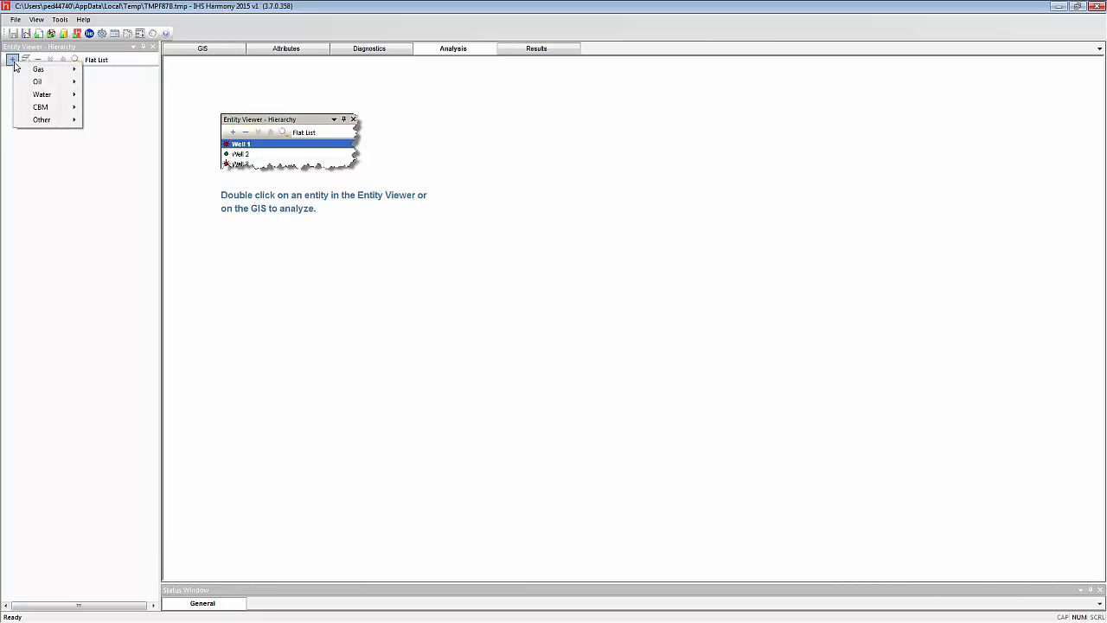
pyautogui.moveTo(38, 82)
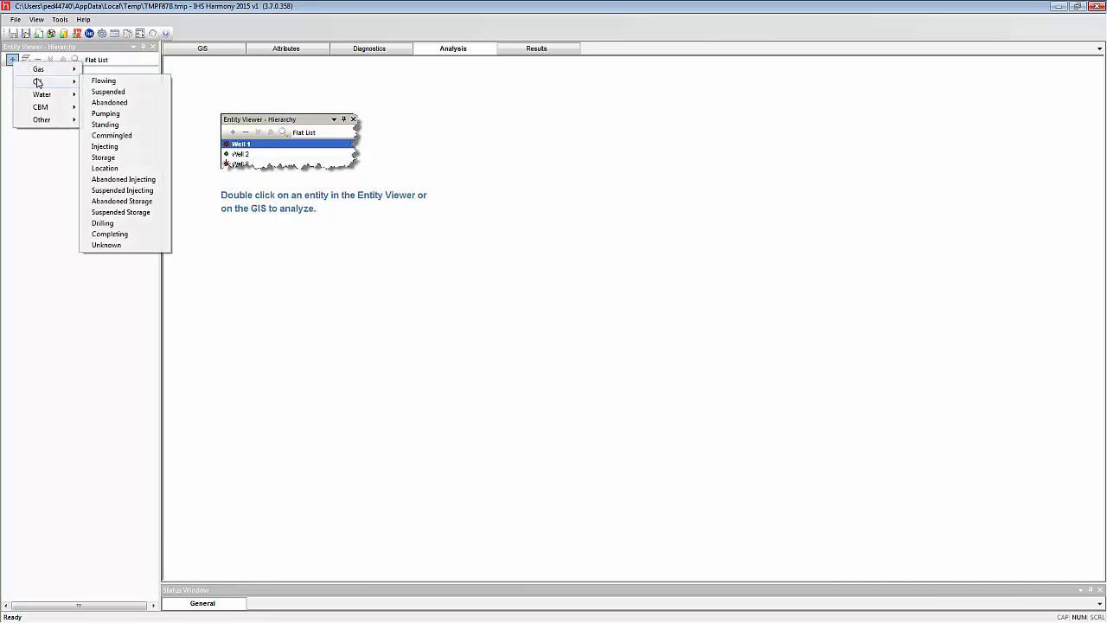
pyautogui.click(95, 81)
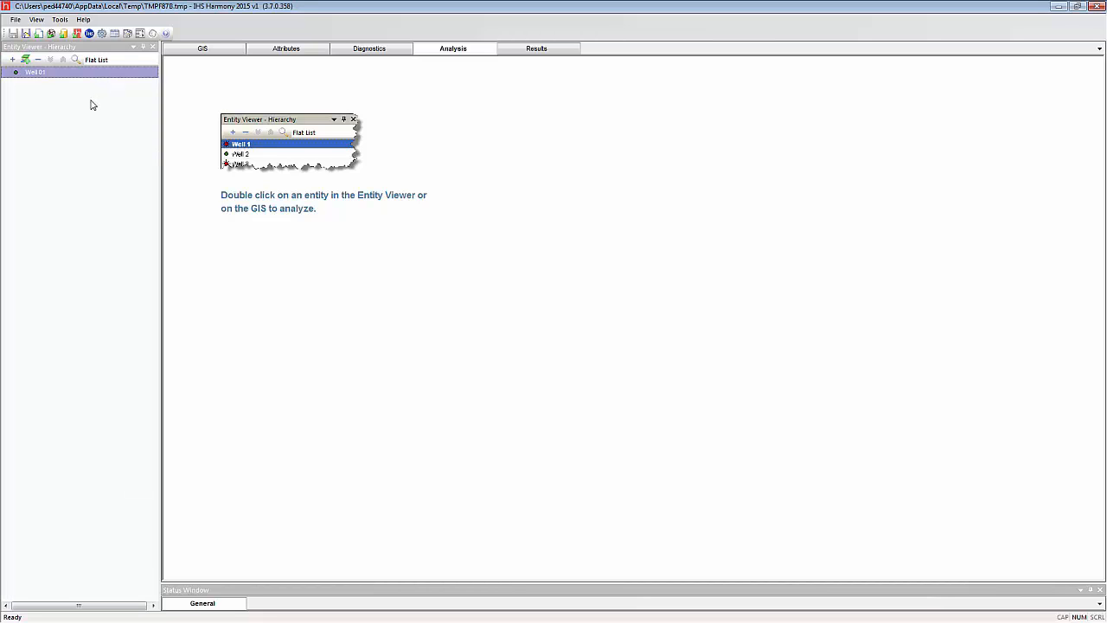
pyautogui.doubleClick(36, 73)
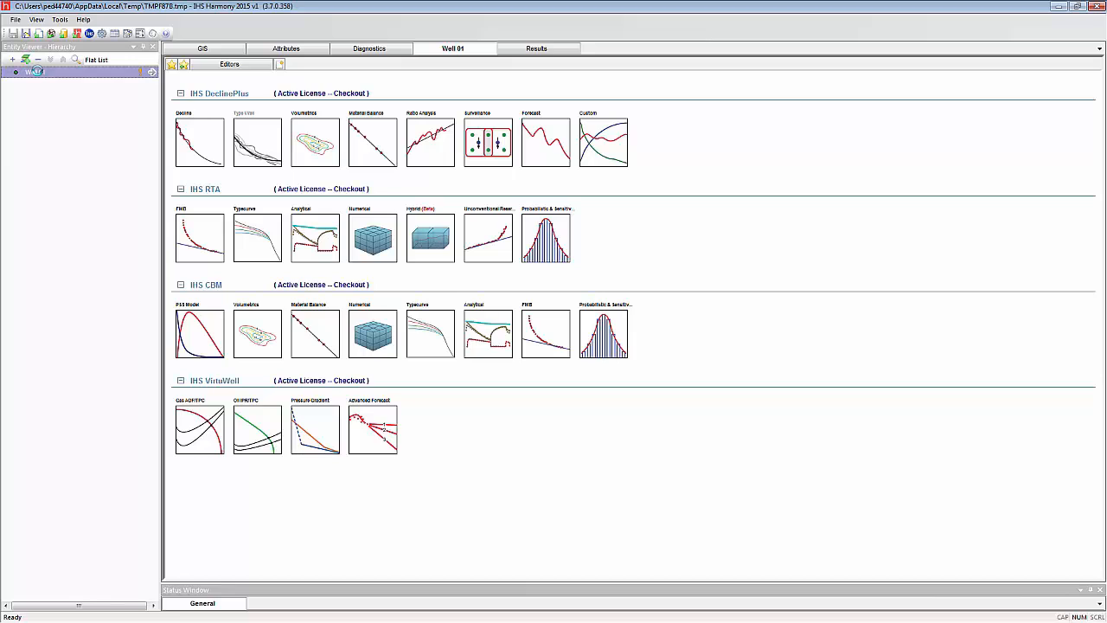
# Review the oil/condensate properties and the physical wellbore configuration in the well's editors
pyautogui.click(200, 69)
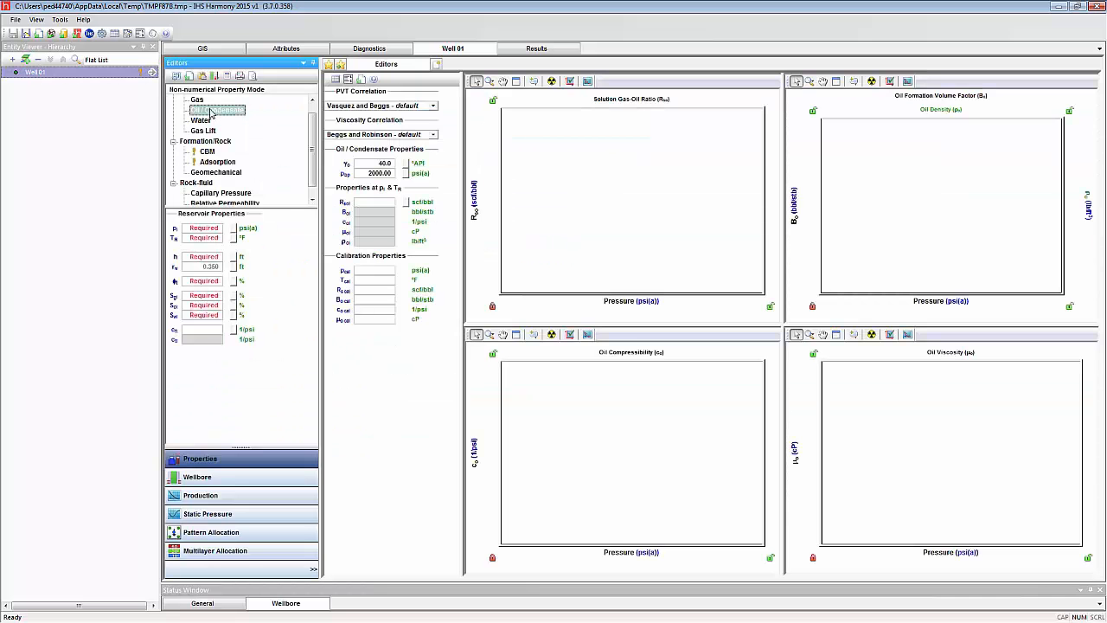
pyautogui.click(199, 477)
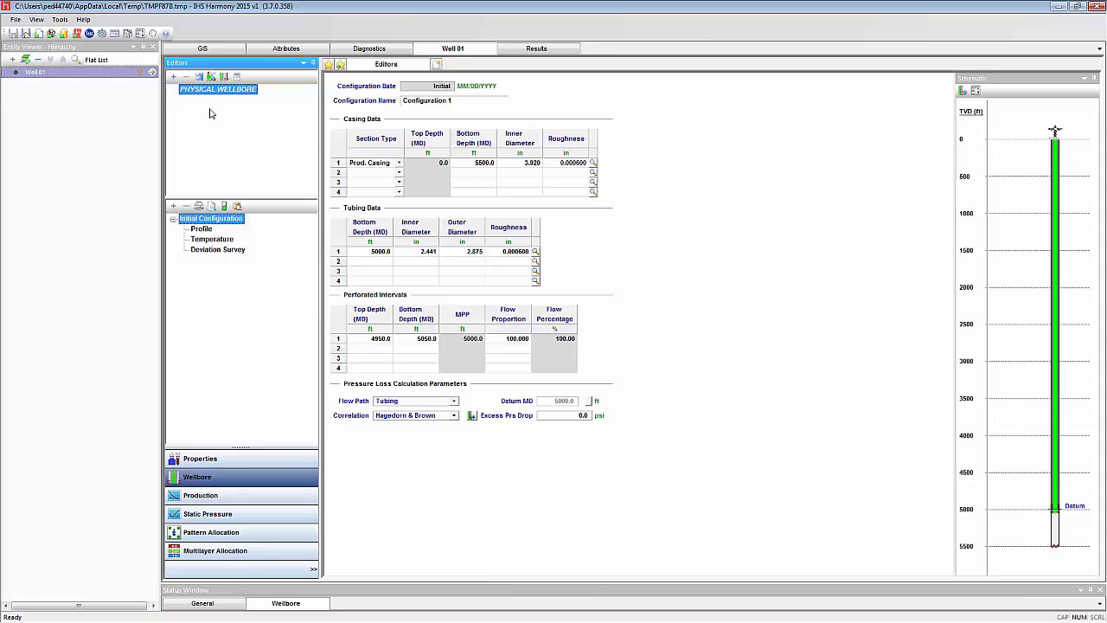
# Open an Oil IPR/TPC worksheet for the well and add an Oil - Deliverability Vogel analysis
pyautogui.click(436, 65)
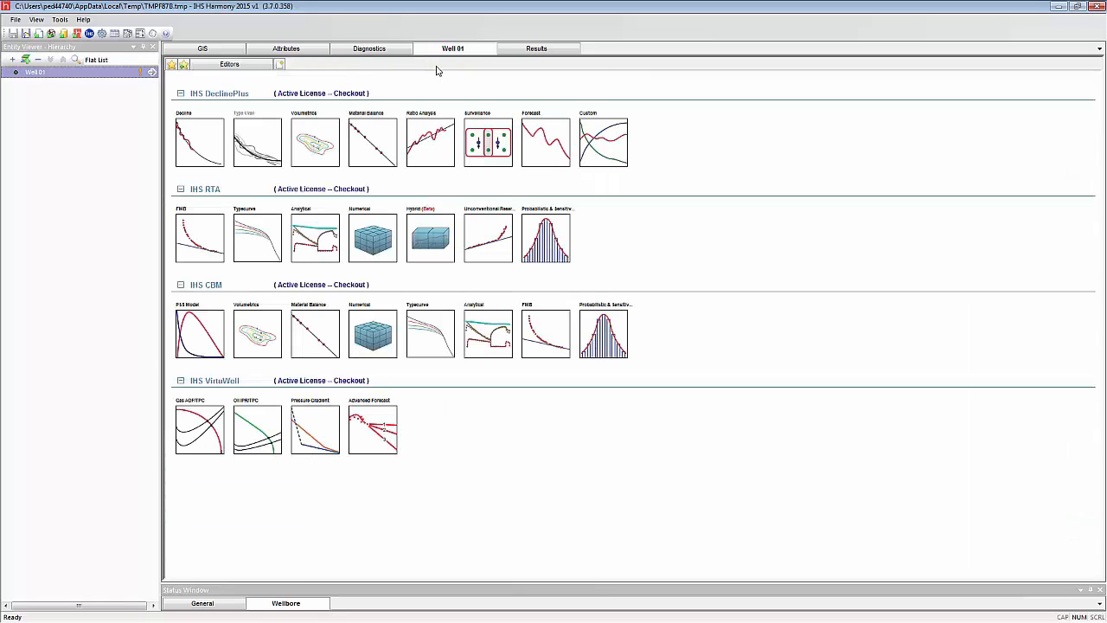
pyautogui.doubleClick(264, 416)
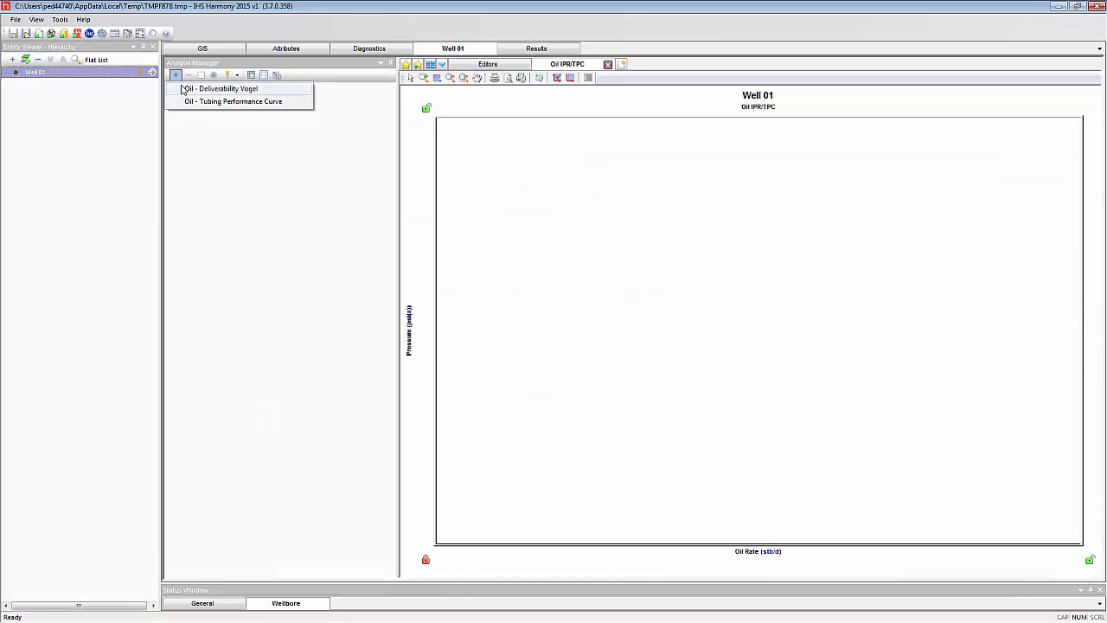
pyautogui.click(264, 90)
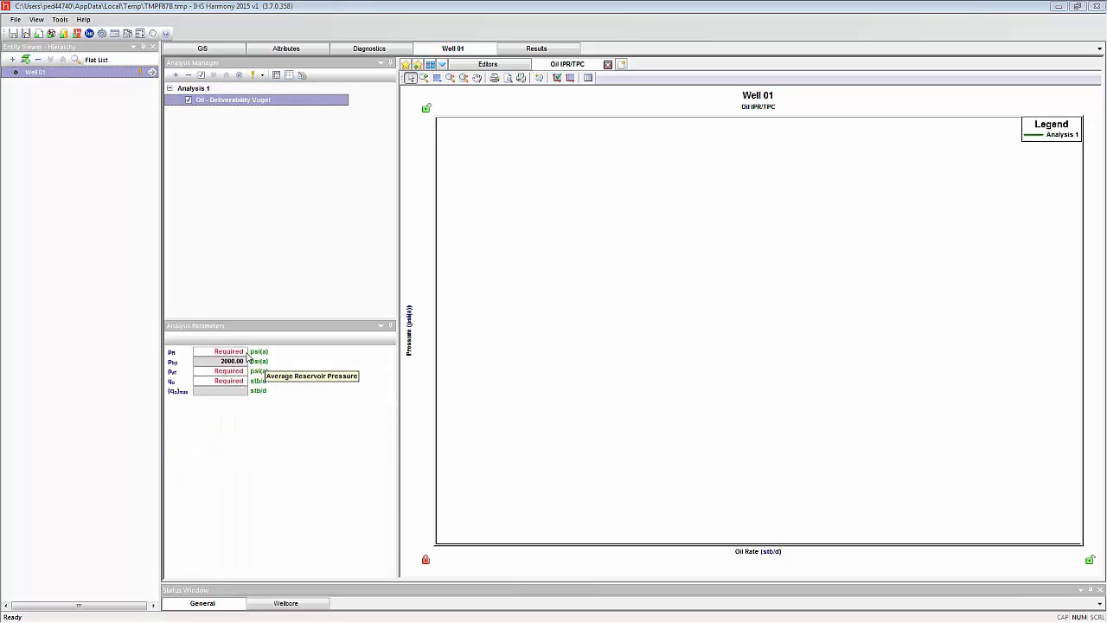
# Set the Vogel analysis to 3000 psi(a) average reservoir pressure, 1966 psi(a) test sandface pressure and 300 stb/d oil rate
pyautogui.click(244, 353)
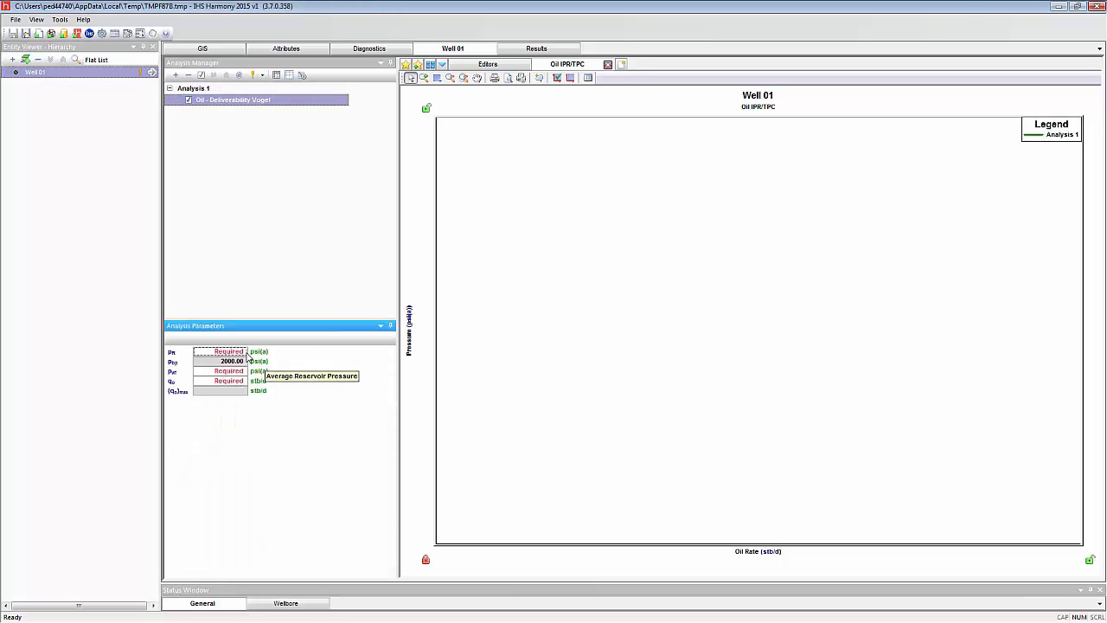
pyautogui.write('3000')
pyautogui.press('Tab')
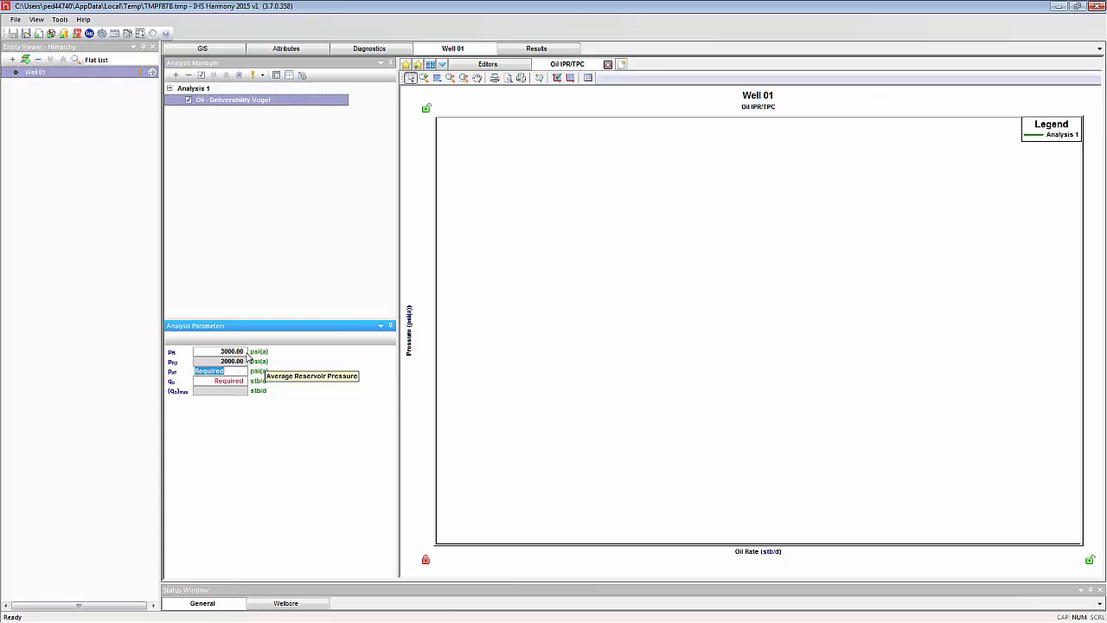
pyautogui.write('1966')
pyautogui.press('Tab')
pyautogui.write('300')
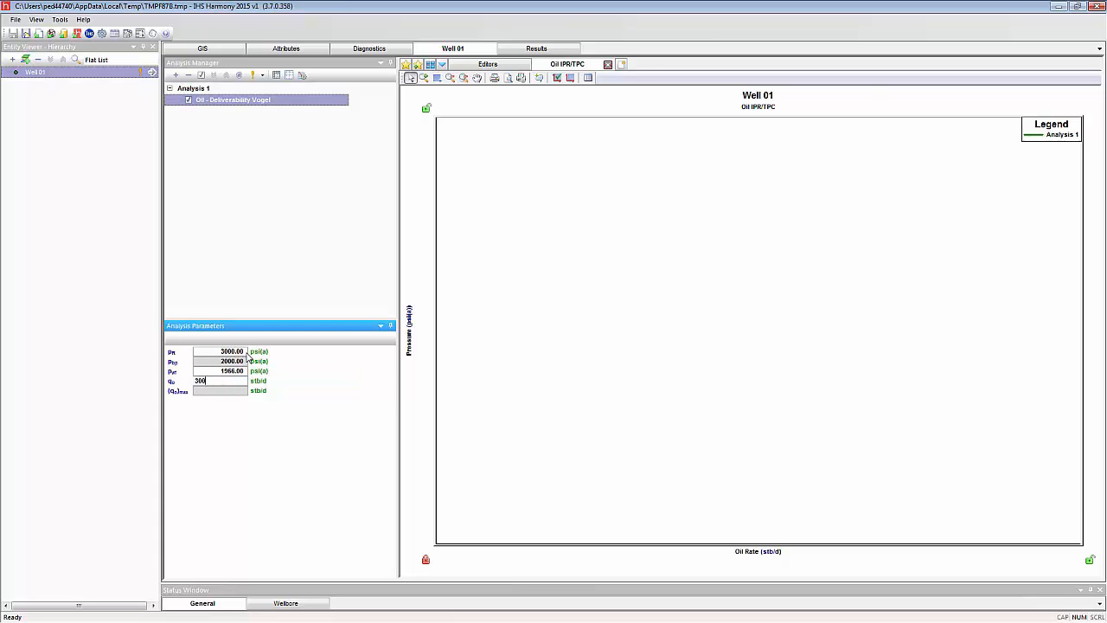
pyautogui.press('Return')
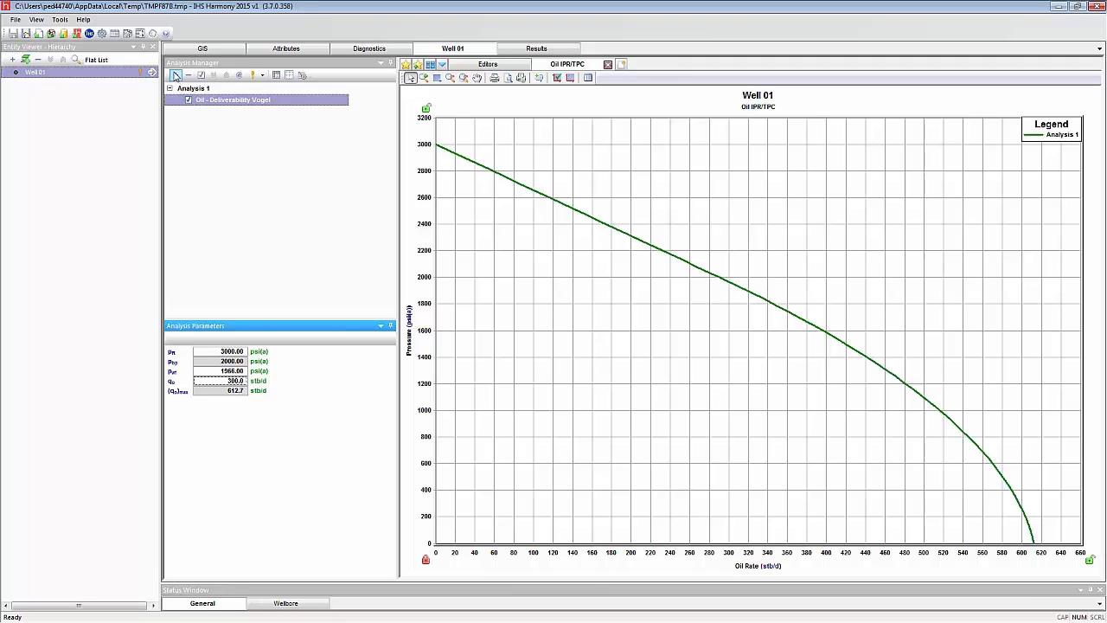
# Add an Oil - Tubing Performance Curve with 300 psi(a) wellhead pressure, 100 scf/bbl GOR and 0.1 bbl/stb WOR
pyautogui.click(175, 75)
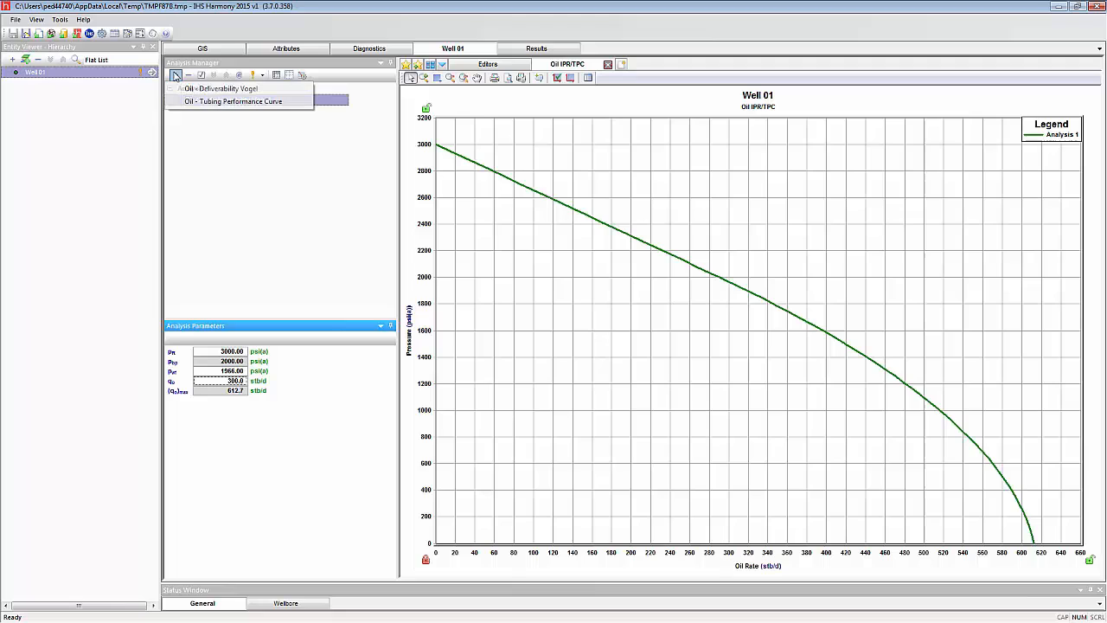
pyautogui.click(210, 102)
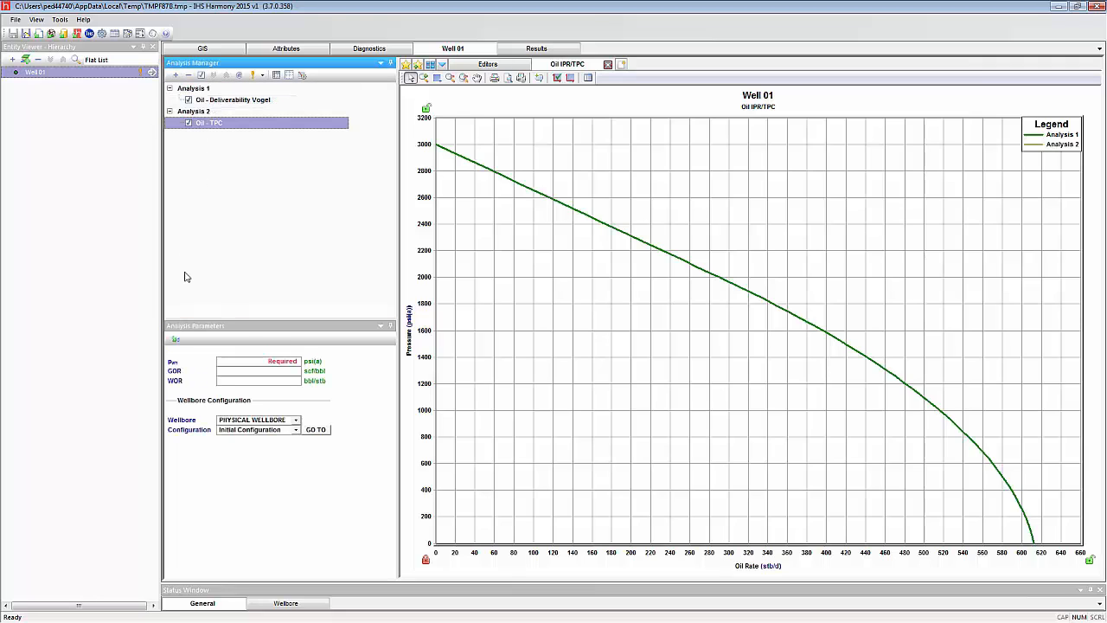
pyautogui.click(248, 361)
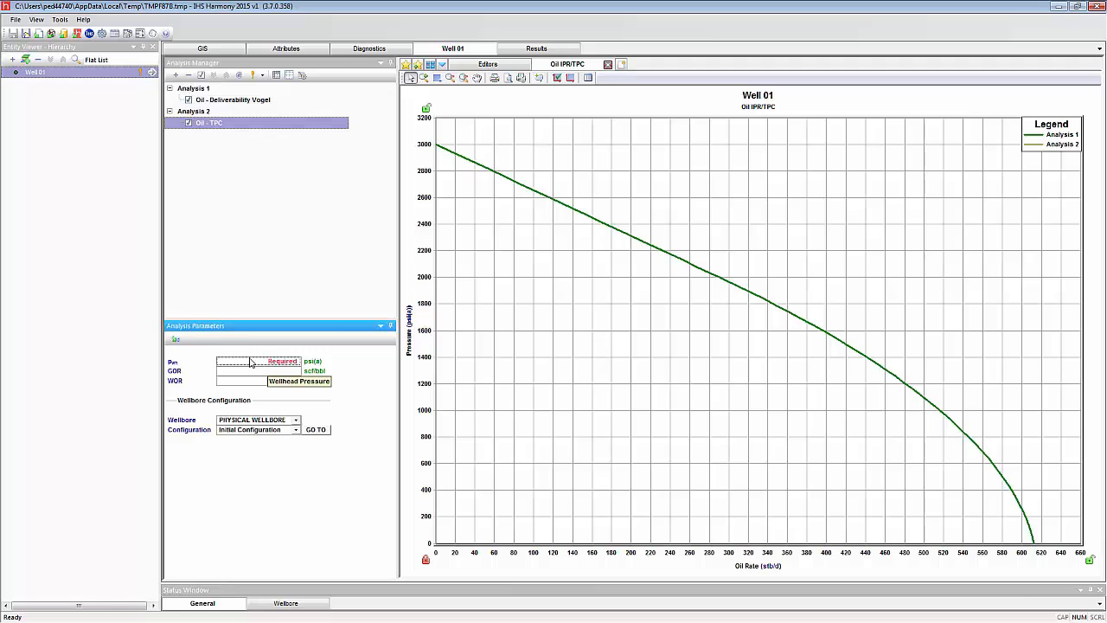
pyautogui.write('300')
pyautogui.press('Tab')
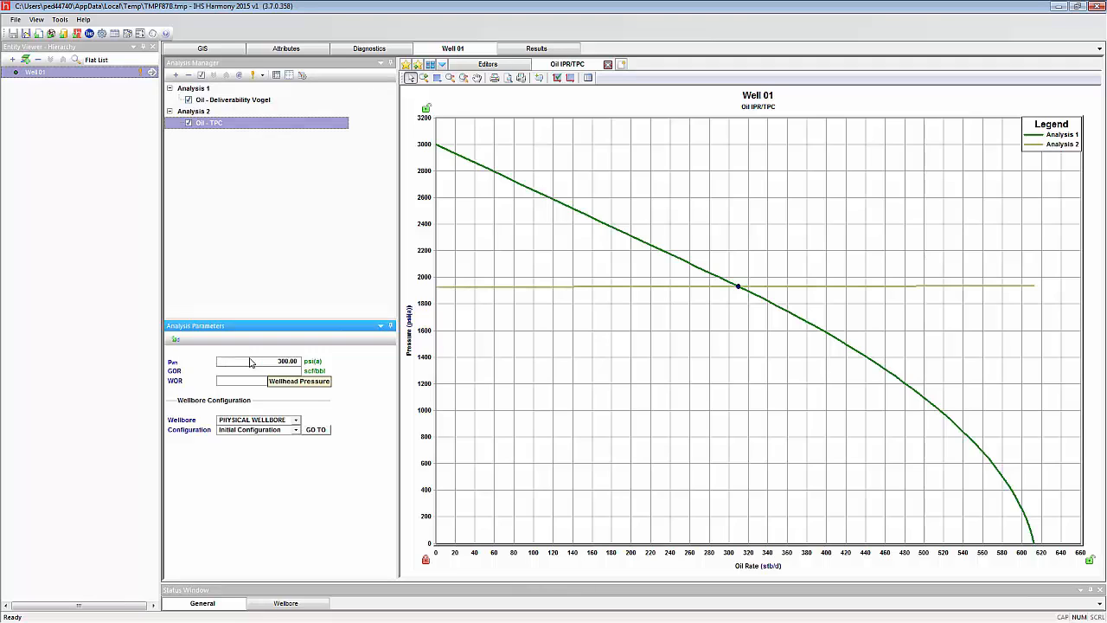
pyautogui.write('100')
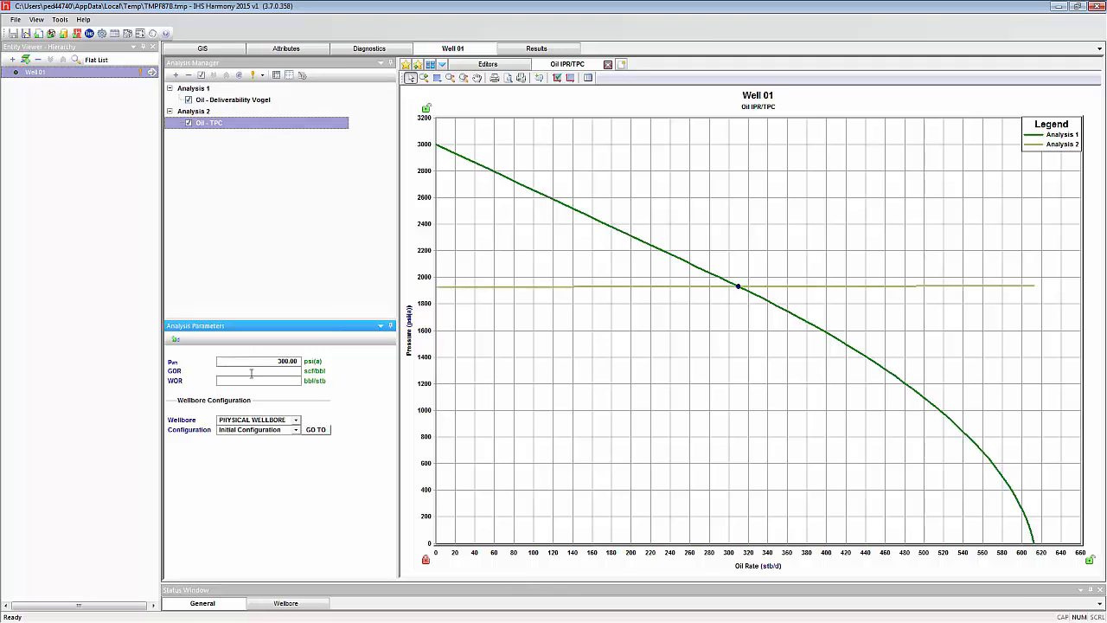
pyautogui.press('Tab')
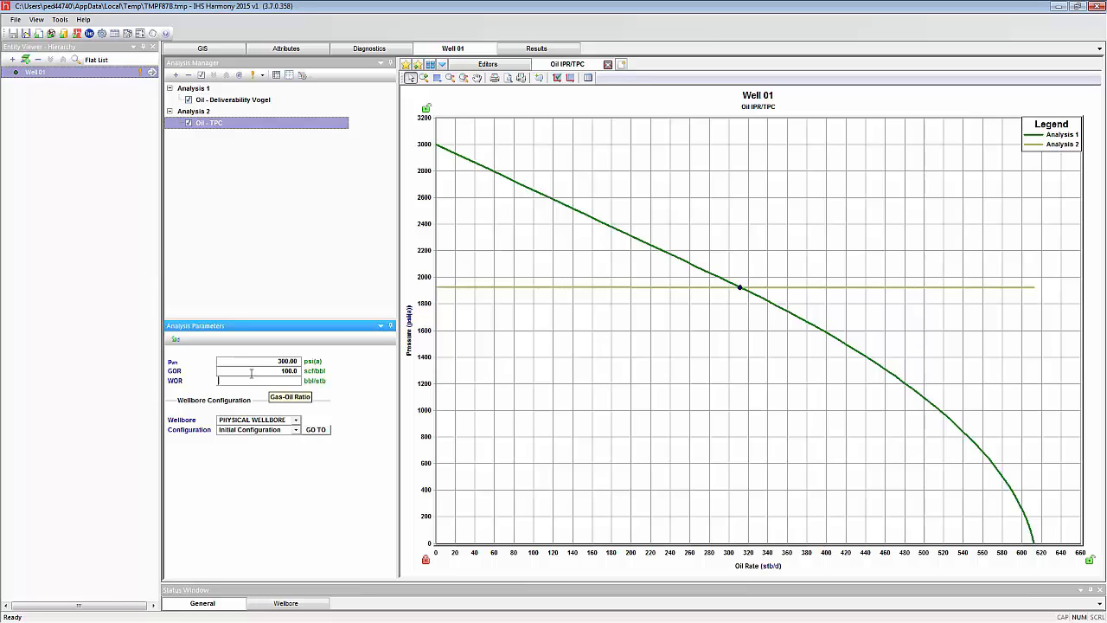
pyautogui.write('0.1')
pyautogui.press('Tab')
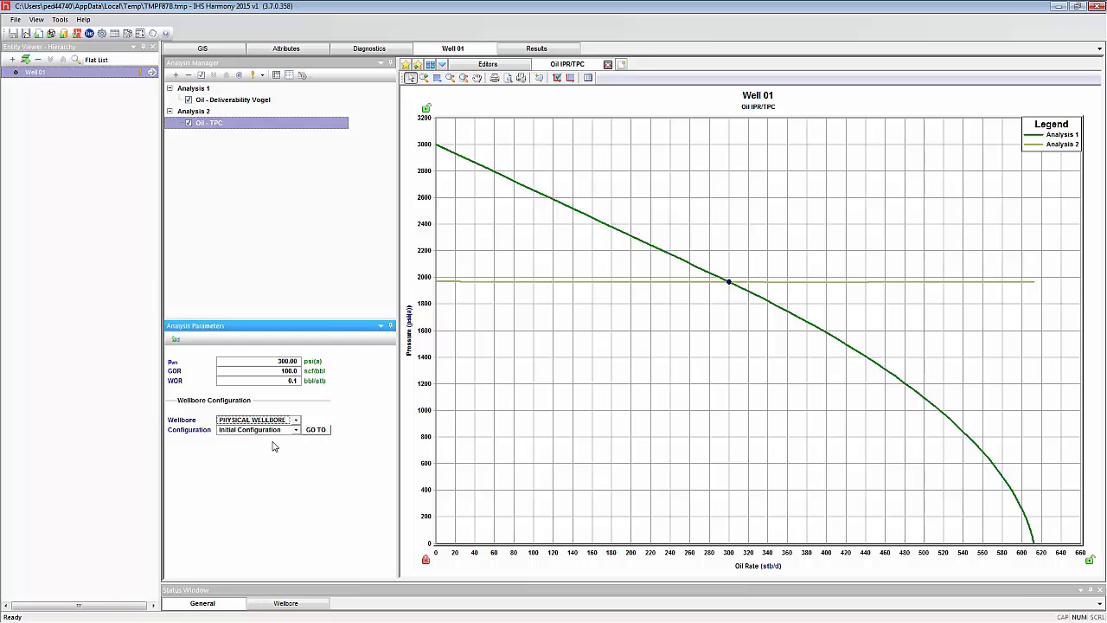
# Inspect the operating point where the tubing performance curve crosses the Vogel deliverability curve
pyautogui.moveTo(737, 288)
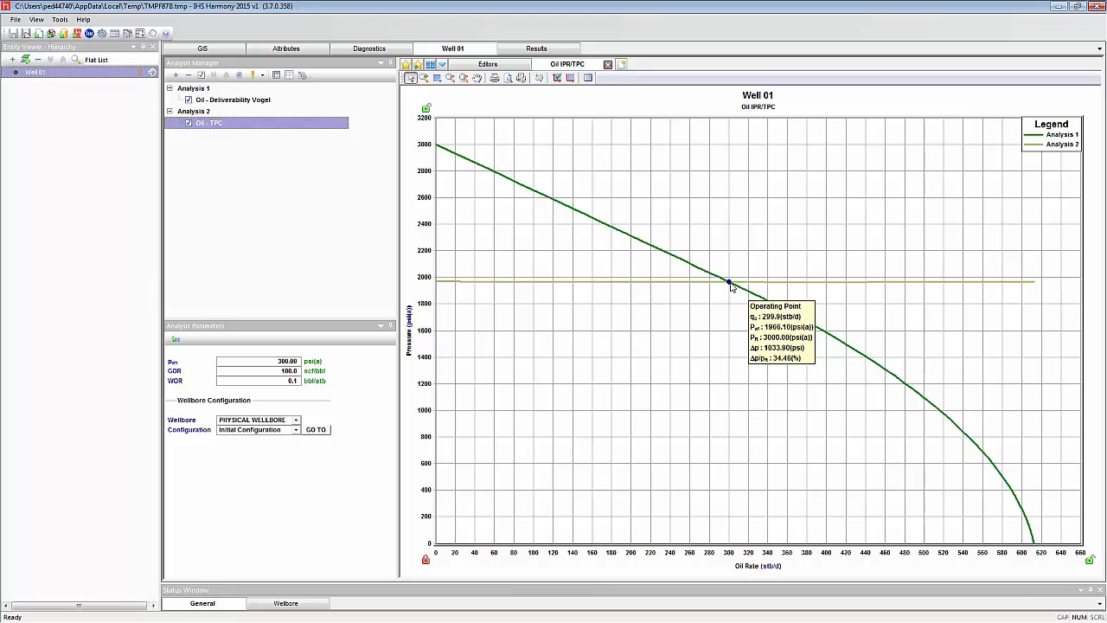
pyautogui.moveTo(667, 261)
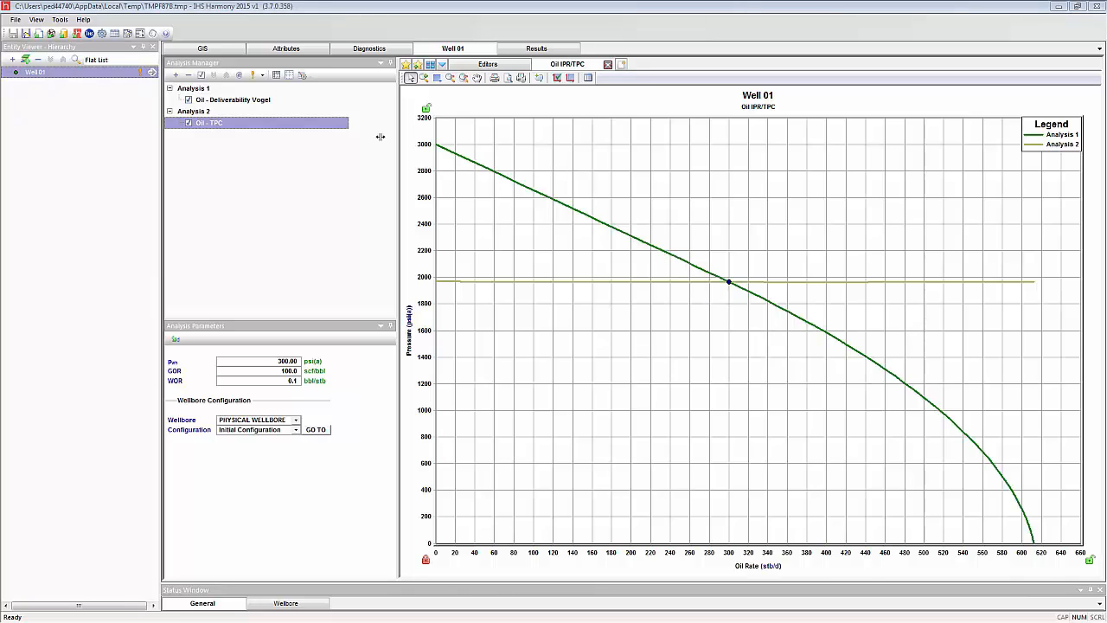
# Add a second tubing performance curve, copy its parameters from Analysis 2 and set its GOR to 500 scf/bbl
pyautogui.click(176, 76)
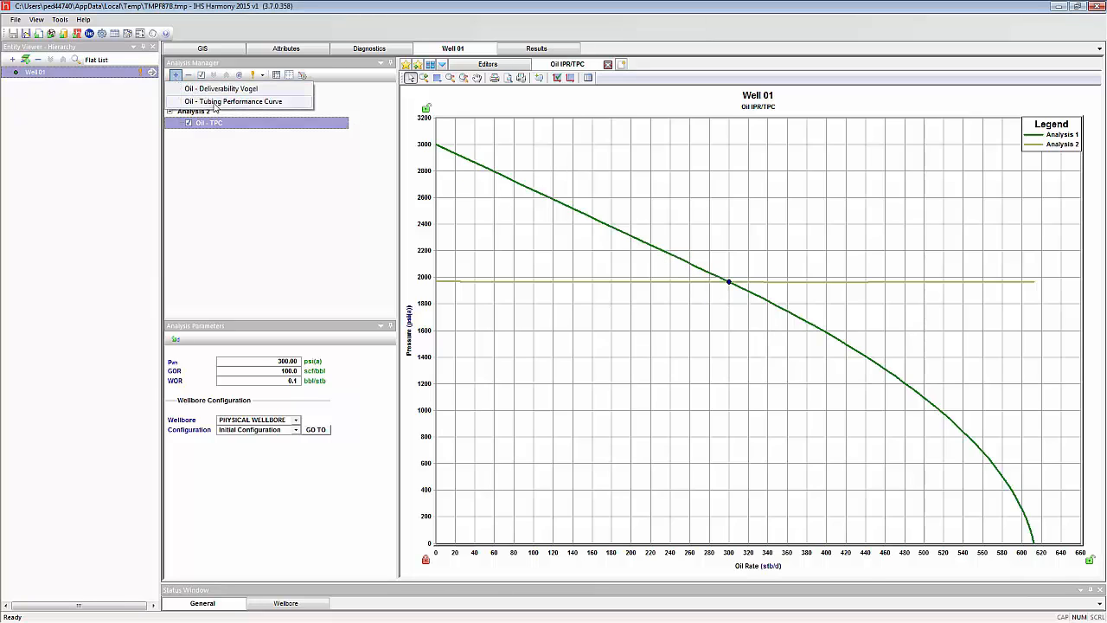
pyautogui.click(215, 104)
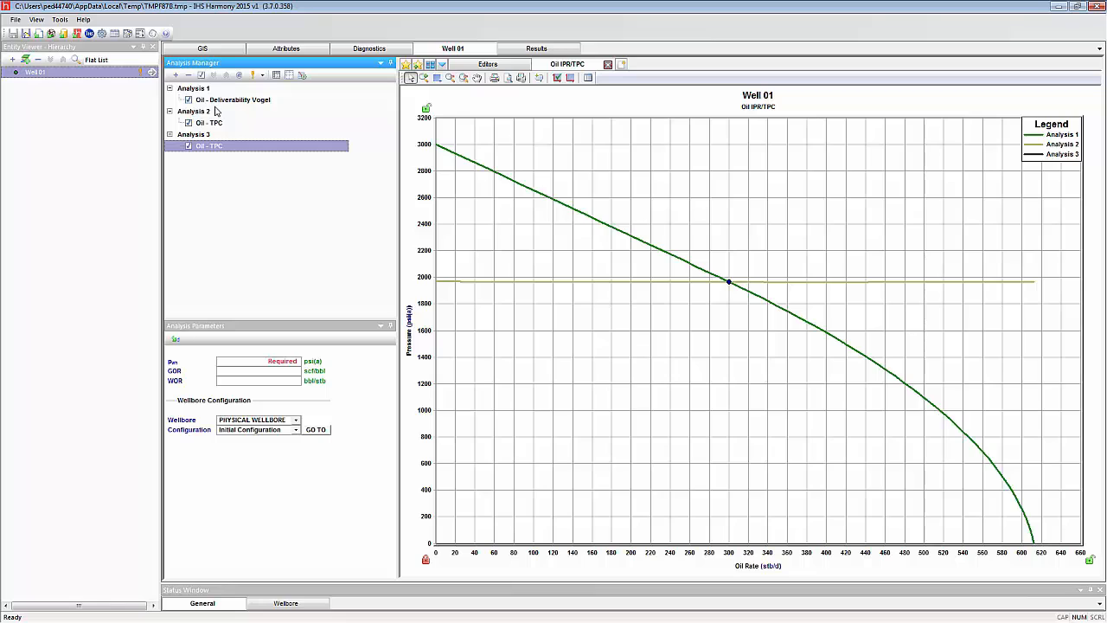
pyautogui.click(177, 340)
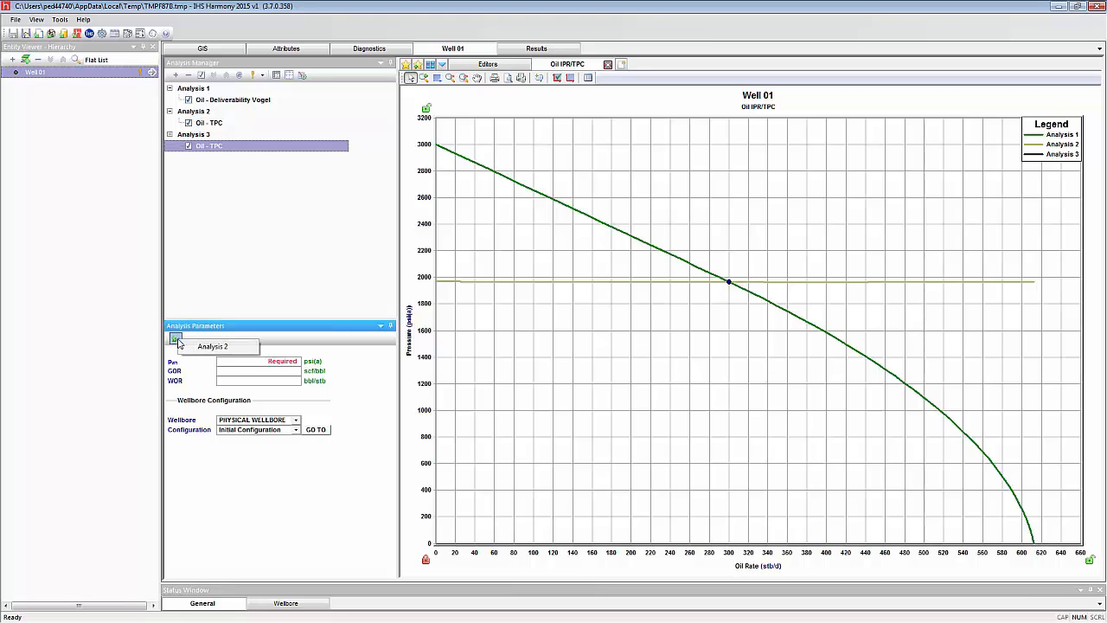
pyautogui.click(201, 347)
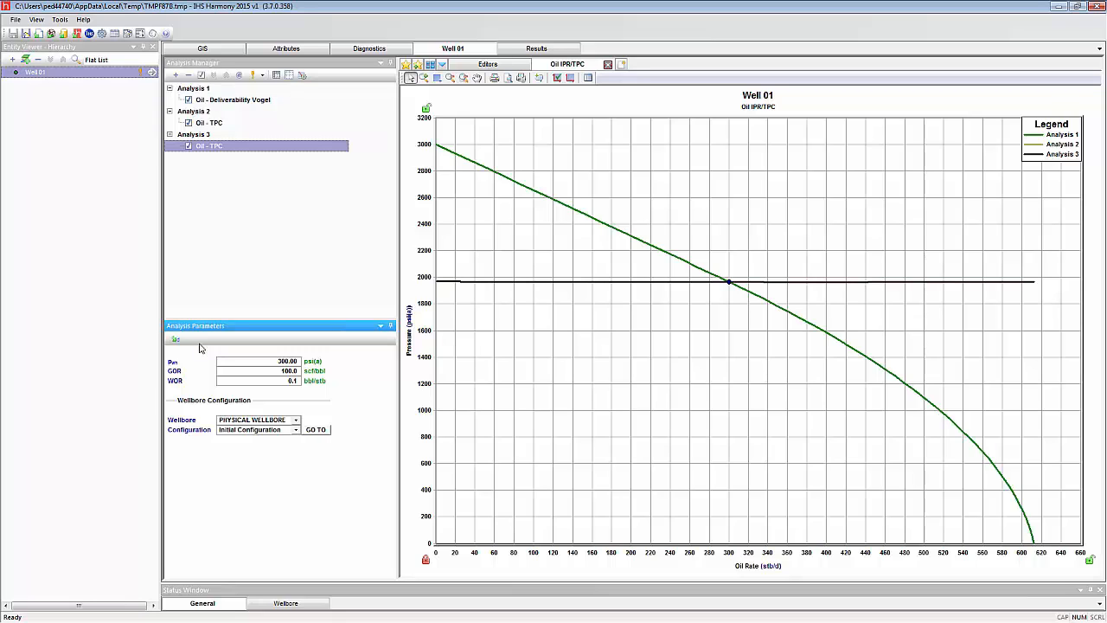
pyautogui.doubleClick(288, 371)
pyautogui.write('500')
pyautogui.press('Tab')
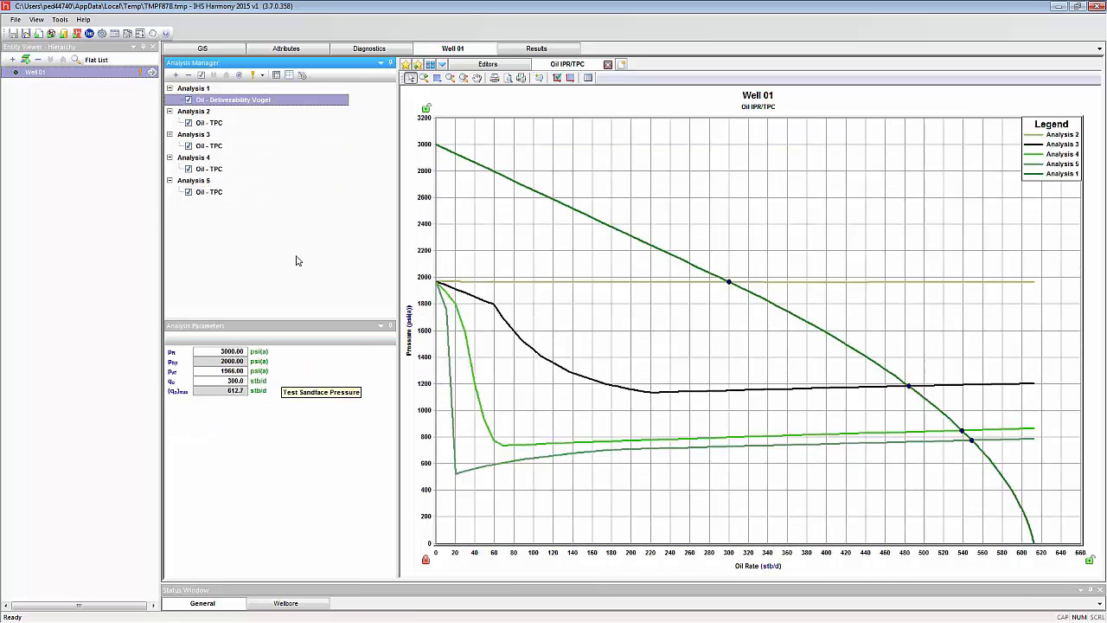
# Check the Analysis 5 curve's operating point on the Vogel deliverability curve
pyautogui.moveTo(844, 348)
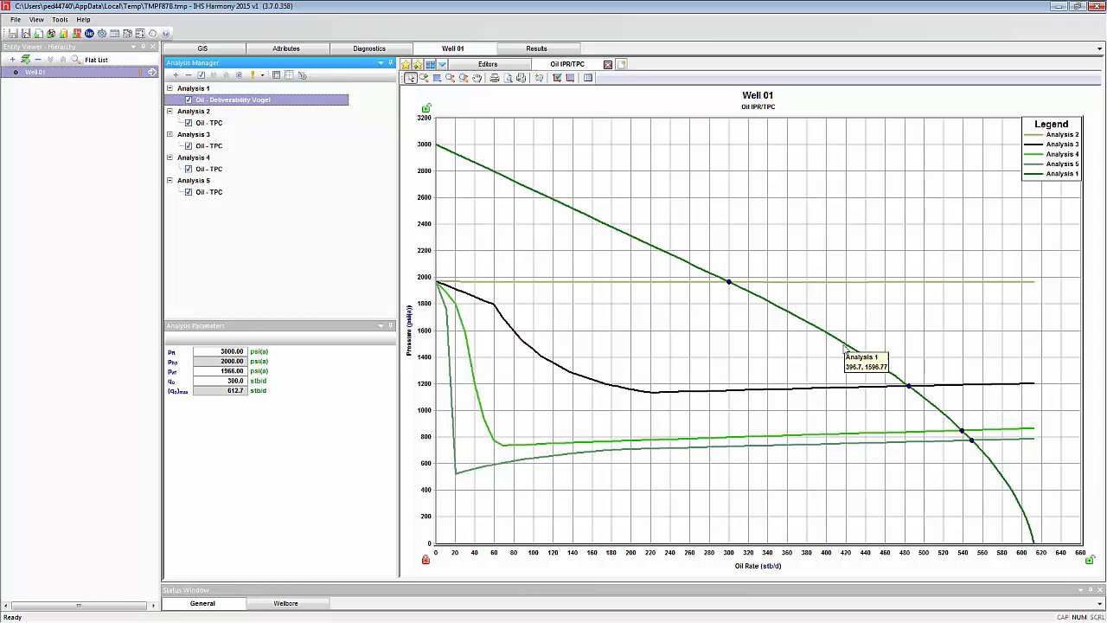
pyautogui.moveTo(970, 443)
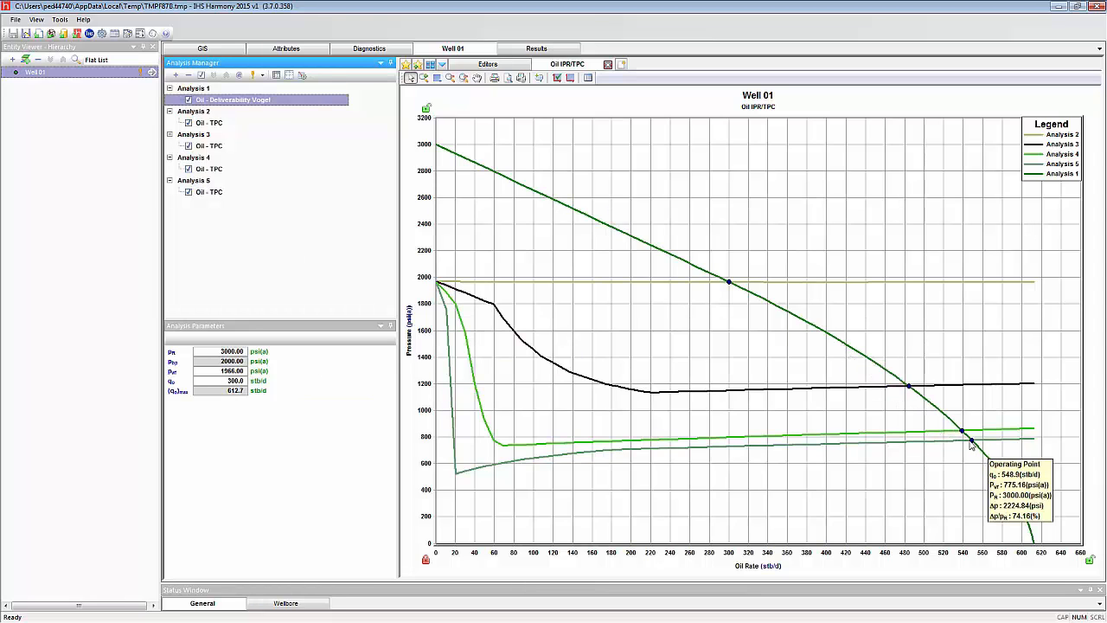